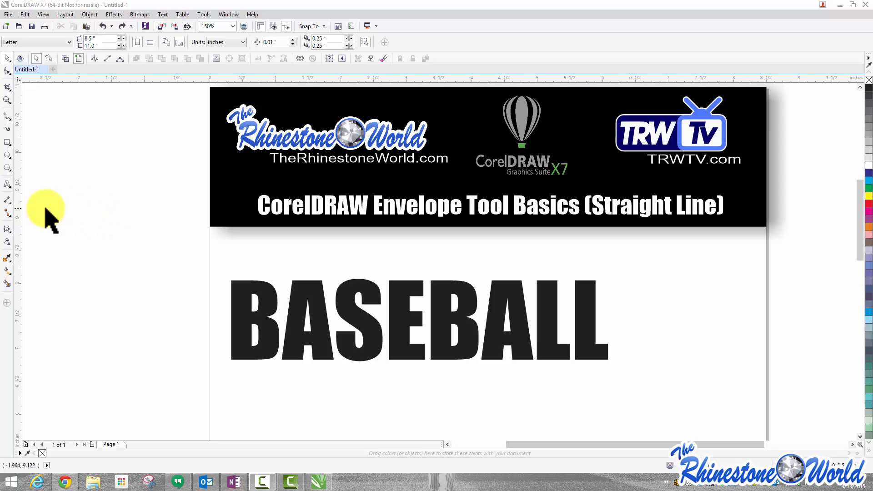
Activate the Envelope tool and open the Envelope docker
{"action": "left_click", "coordinate": [7, 229]}
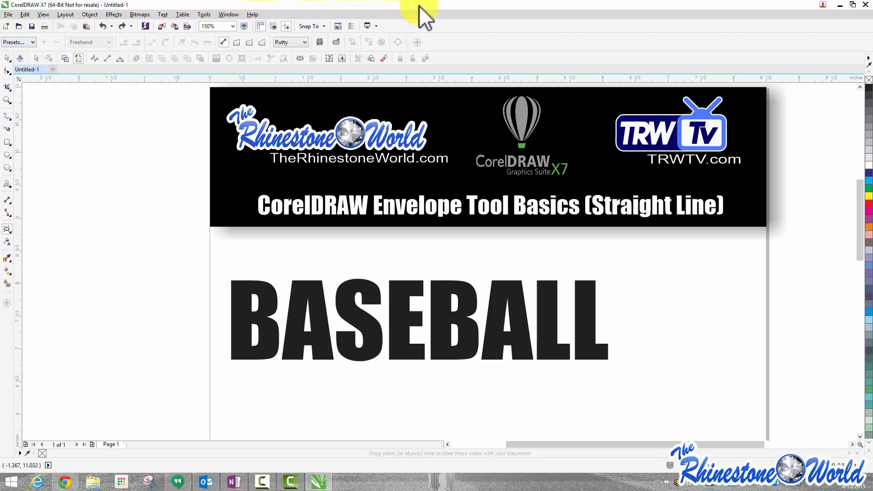
{"action": "left_click", "coordinate": [112, 15]}
{"action": "left_click", "coordinate": [124, 88]}
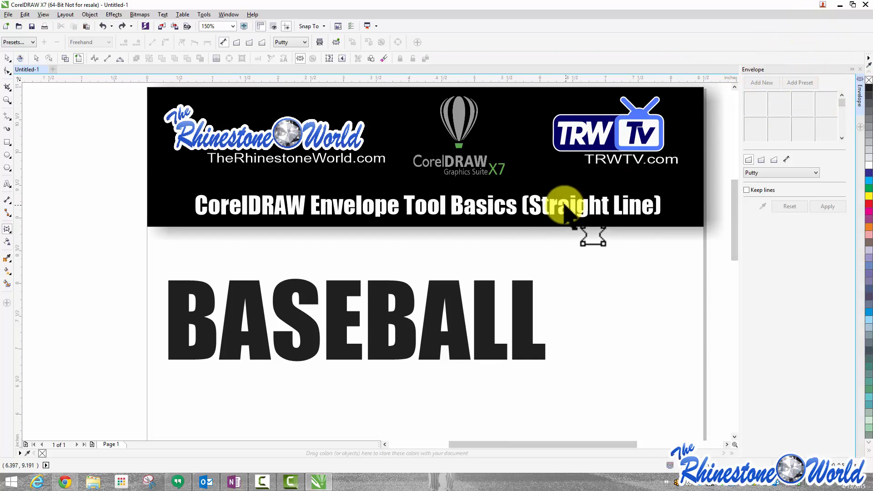
Select the BASEBALL text and add a new envelope to it
{"action": "left_click", "coordinate": [6, 58]}
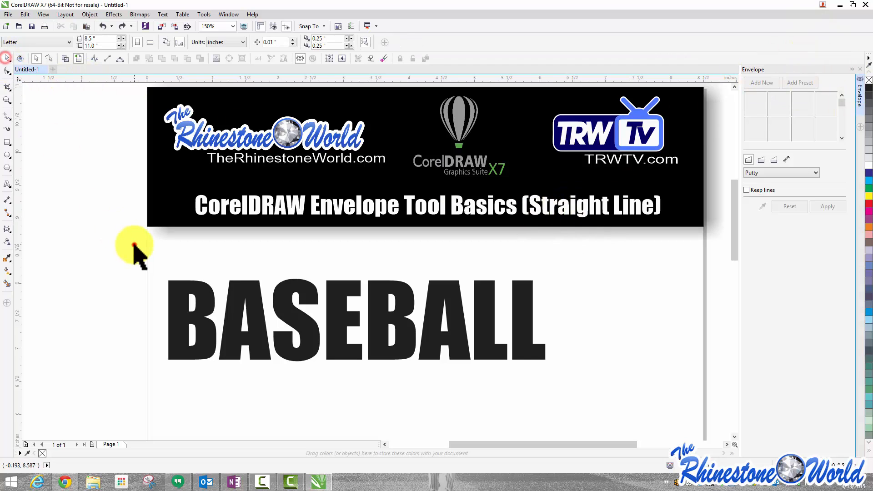
{"action": "left_click", "coordinate": [226, 297]}
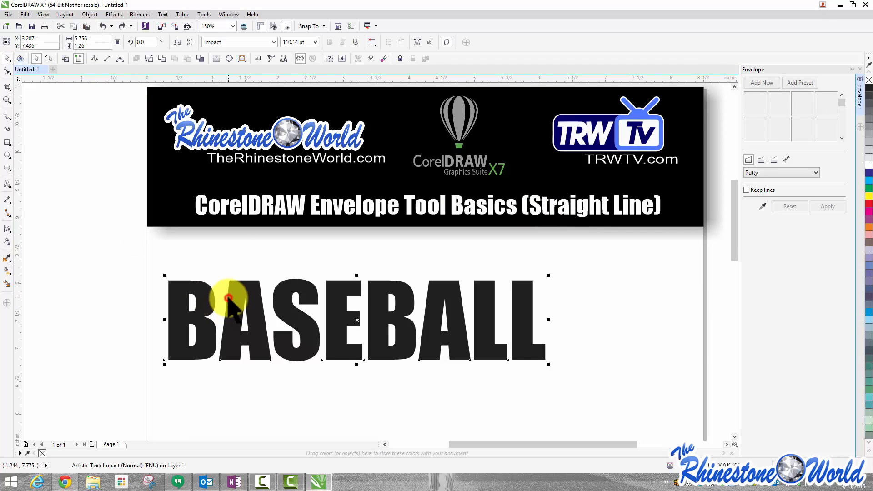
{"action": "left_click", "coordinate": [755, 83]}
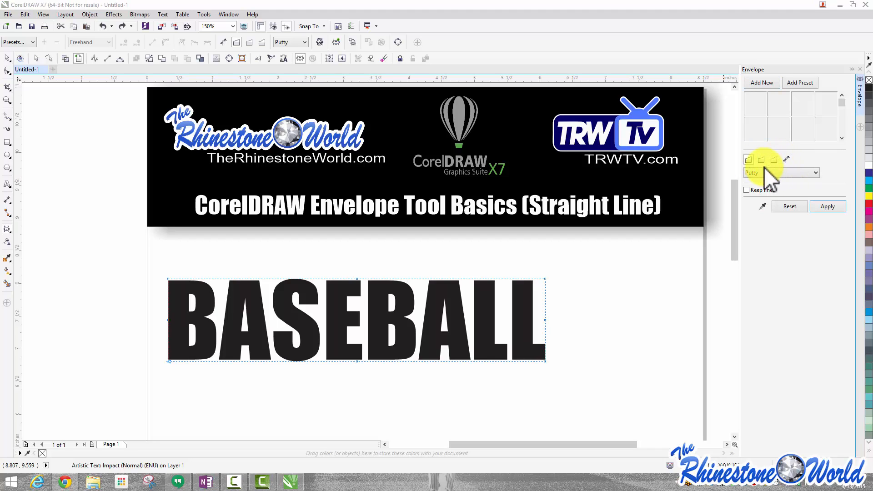
Drag the envelope's right and left middle nodes outward to form pointed ends on BASEBALL
{"action": "left_click", "coordinate": [762, 172]}
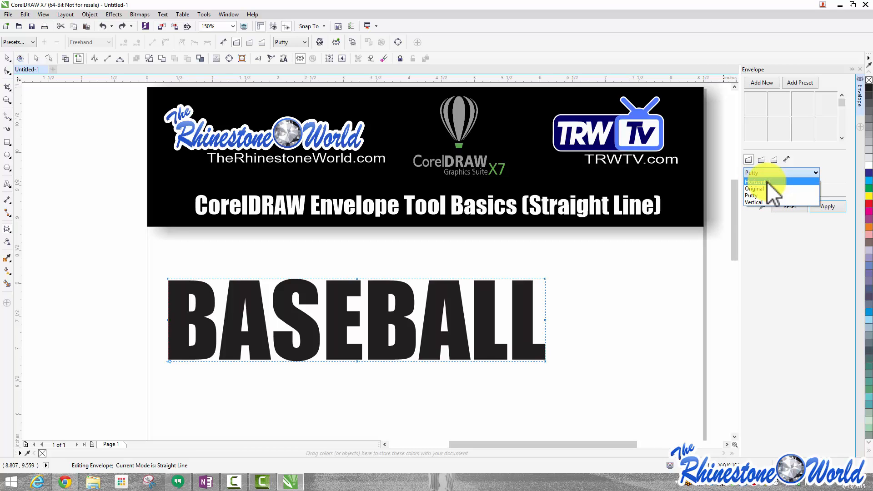
{"action": "left_click", "coordinate": [7, 59]}
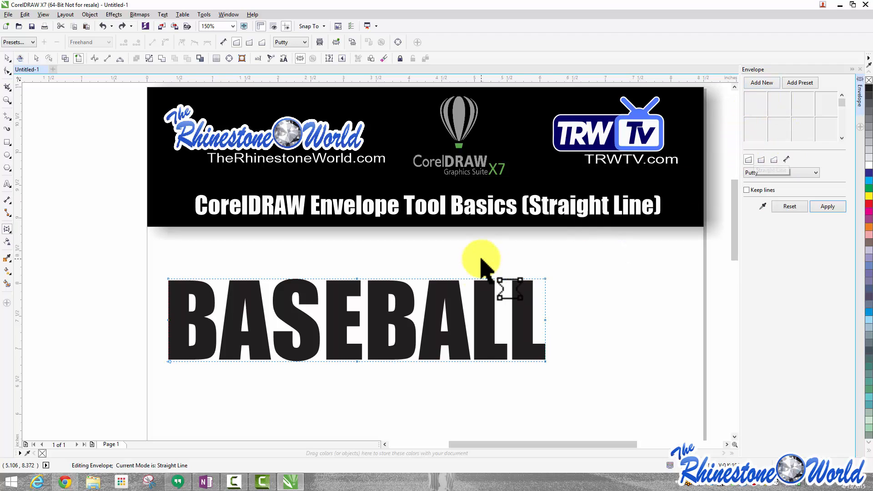
{"action": "scroll", "coordinate": [545, 278], "scroll_direction": "up", "scroll_amount": 1}
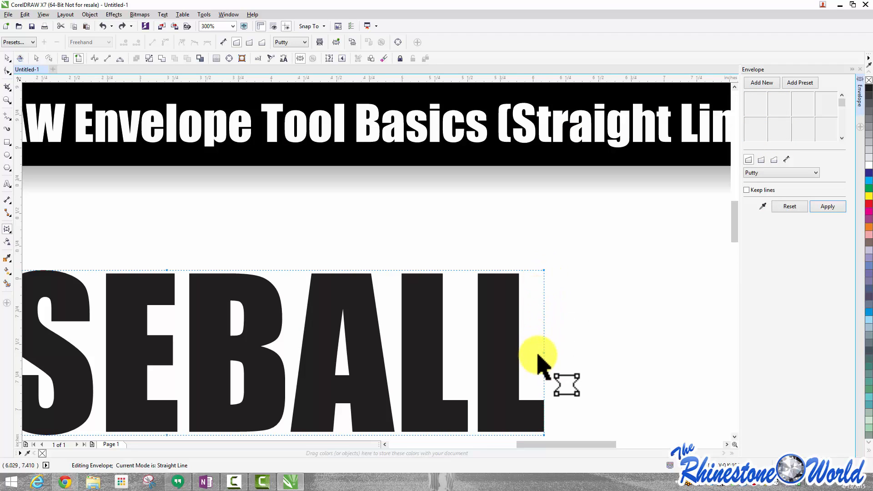
{"action": "left_click_drag", "start_coordinate": [544, 353], "coordinate": [595, 350]}
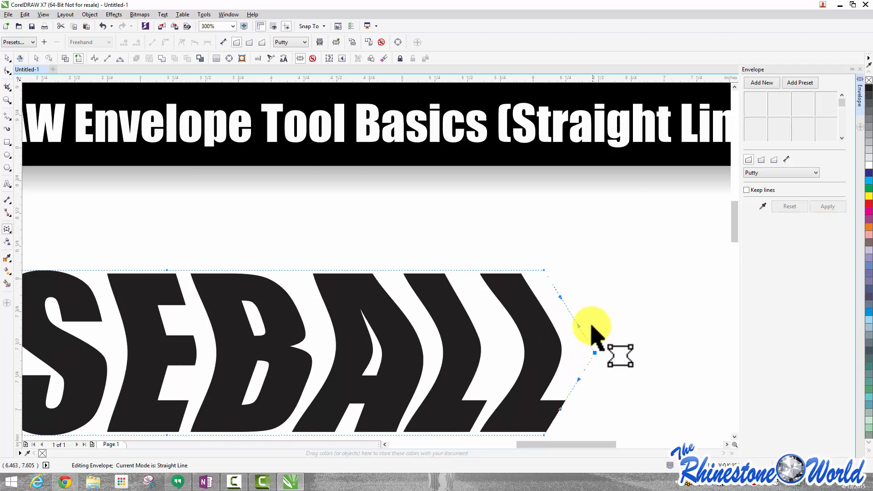
{"action": "scroll", "coordinate": [483, 354], "scroll_direction": "down", "scroll_amount": 2}
{"action": "scroll", "coordinate": [390, 348], "scroll_direction": "up", "scroll_amount": 1}
{"action": "left_click_drag", "start_coordinate": [390, 333], "coordinate": [366, 332]}
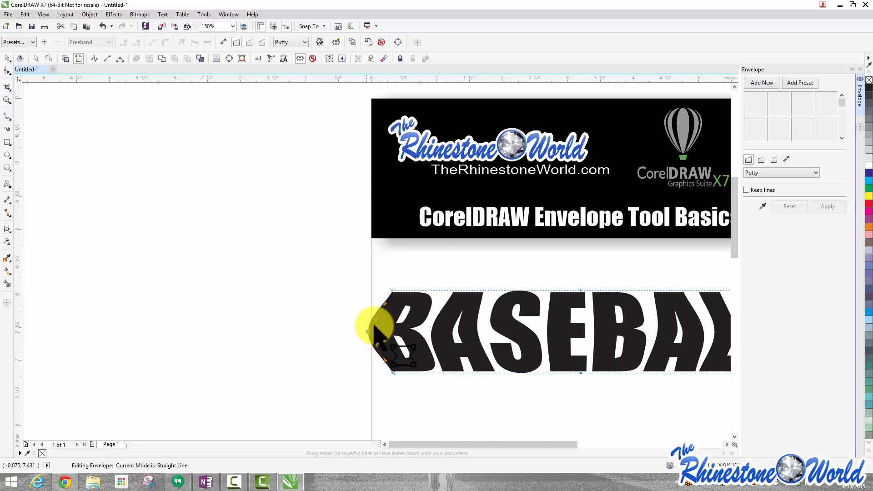
Drag the envelope's top middle node up and its bottom middle node down to bulge BASEBALL vertically
{"action": "scroll", "coordinate": [415, 245], "scroll_direction": "down", "scroll_amount": 1}
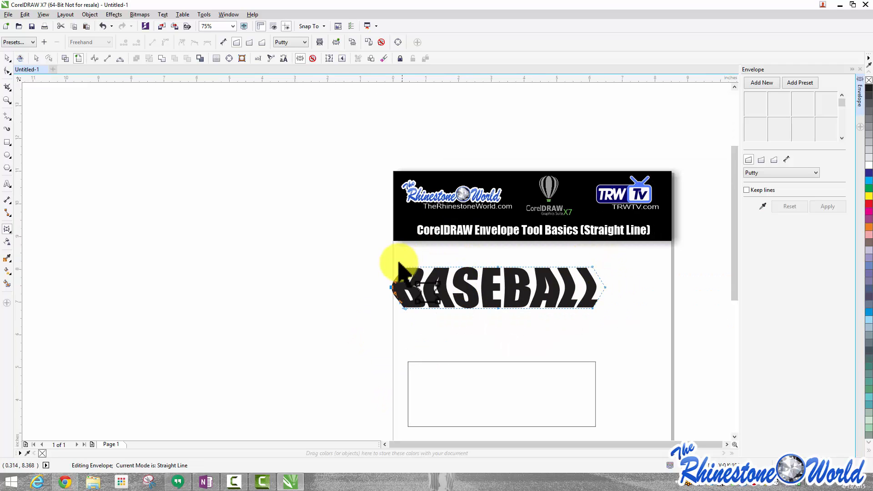
{"action": "scroll", "coordinate": [405, 277], "scroll_direction": "up", "scroll_amount": 3}
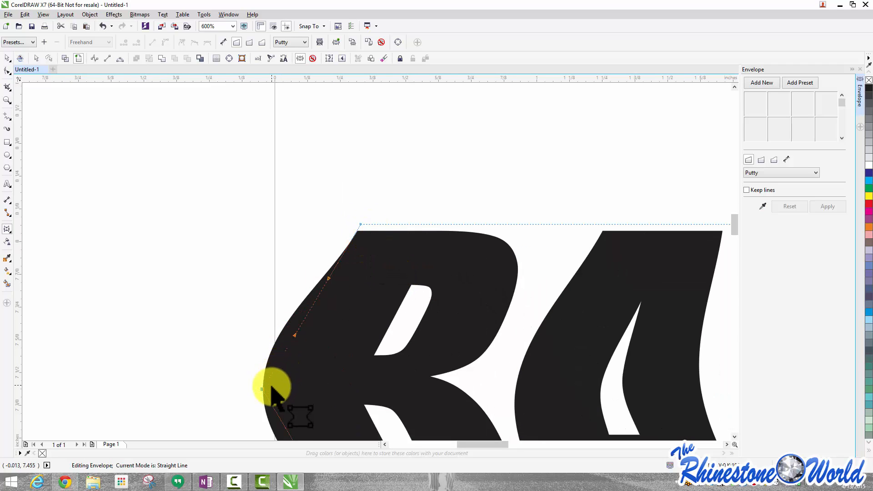
{"action": "scroll", "coordinate": [288, 290], "scroll_direction": "down", "scroll_amount": 1}
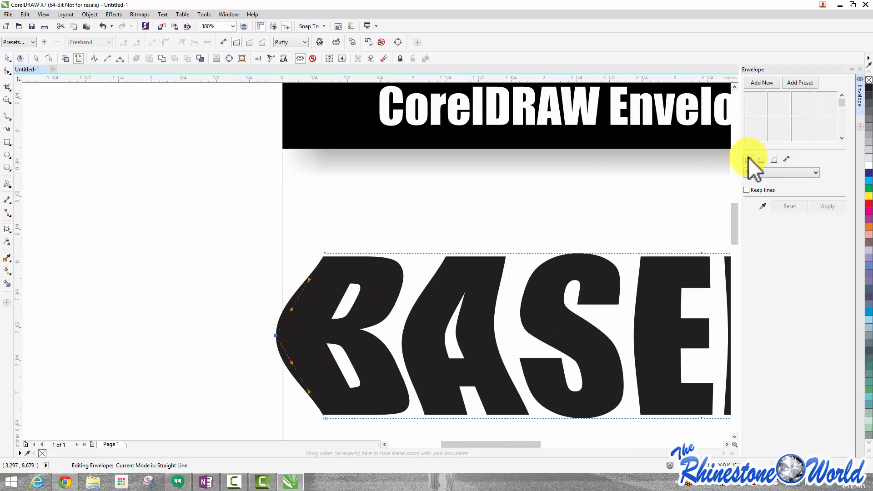
{"action": "scroll", "coordinate": [700, 146], "scroll_direction": "down", "scroll_amount": 2}
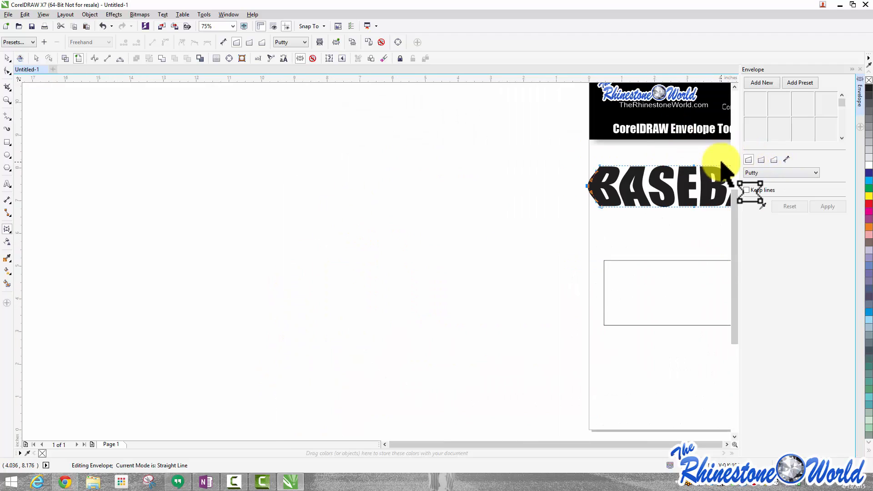
{"action": "left_click", "coordinate": [726, 444]}
{"action": "left_click", "coordinate": [726, 444]}
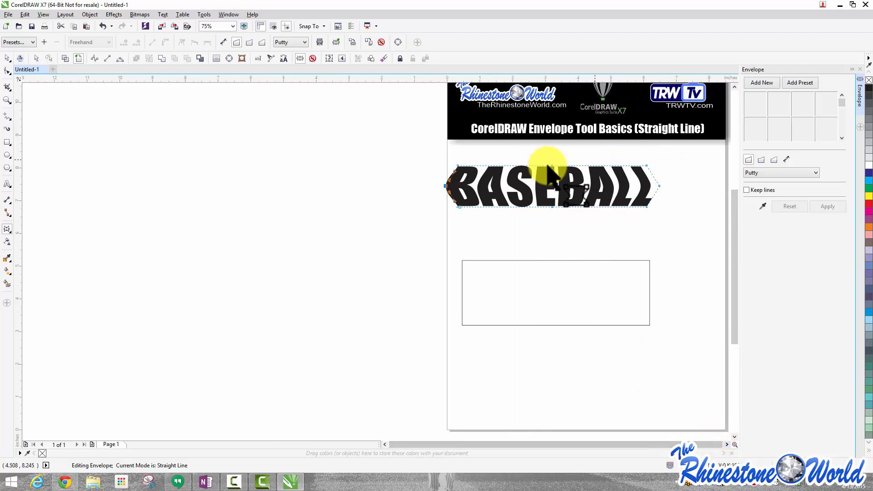
{"action": "scroll", "coordinate": [561, 159], "scroll_direction": "up", "scroll_amount": 1}
{"action": "left_click_drag", "start_coordinate": [554, 167], "coordinate": [554, 119]}
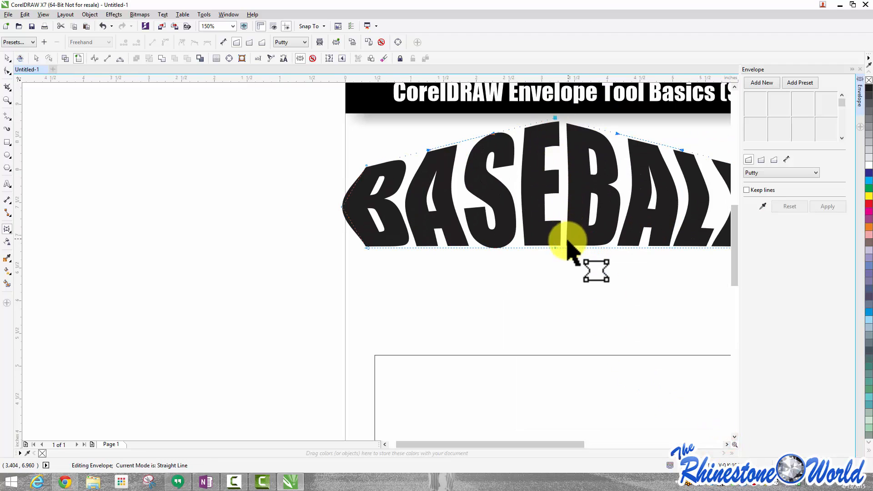
{"action": "left_click_drag", "start_coordinate": [554, 248], "coordinate": [554, 298]}
{"action": "scroll", "coordinate": [430, 207], "scroll_direction": "down", "scroll_amount": 2}
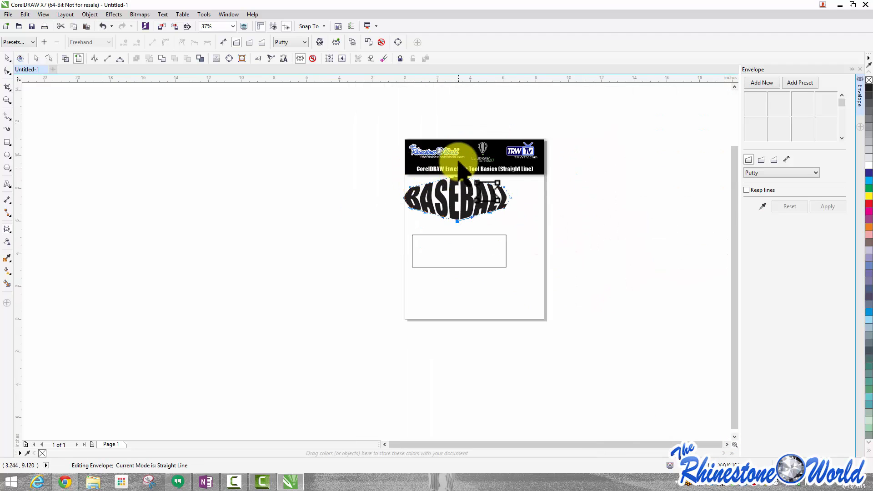
{"action": "scroll", "coordinate": [480, 168], "scroll_direction": "up", "scroll_amount": 1}
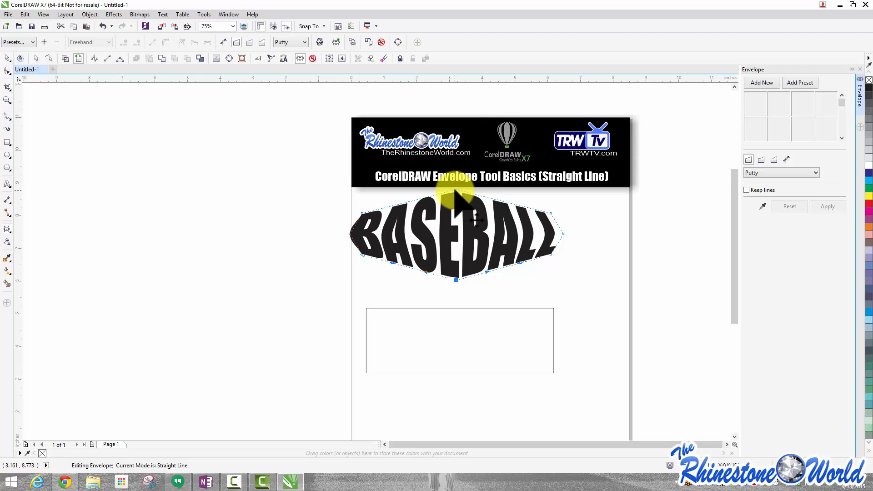
{"action": "scroll", "coordinate": [189, 249], "scroll_direction": "down", "scroll_amount": 1}
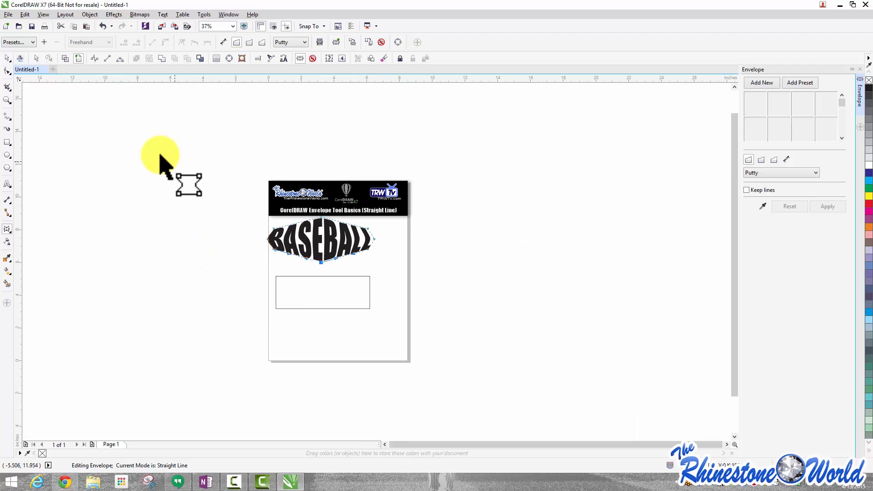
{"action": "left_click", "coordinate": [8, 59]}
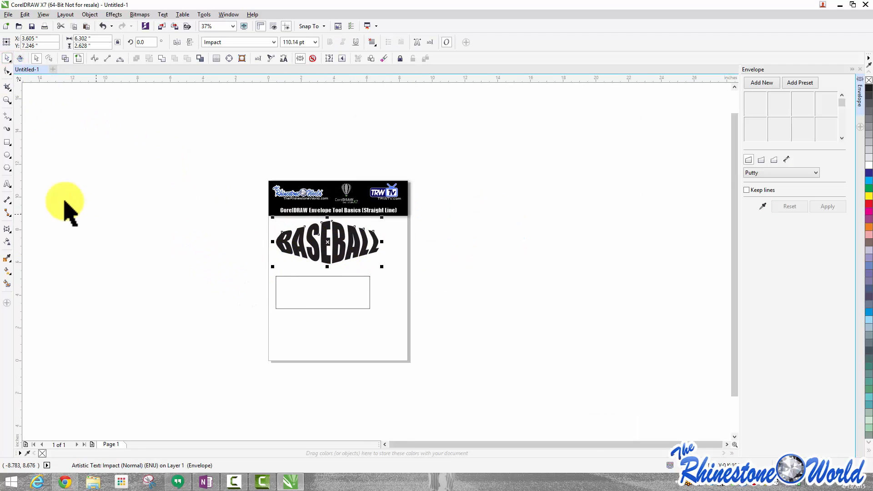
Add the artistic text FOOTBALL below the rectangle and change its font to Impact
{"action": "left_click", "coordinate": [7, 183]}
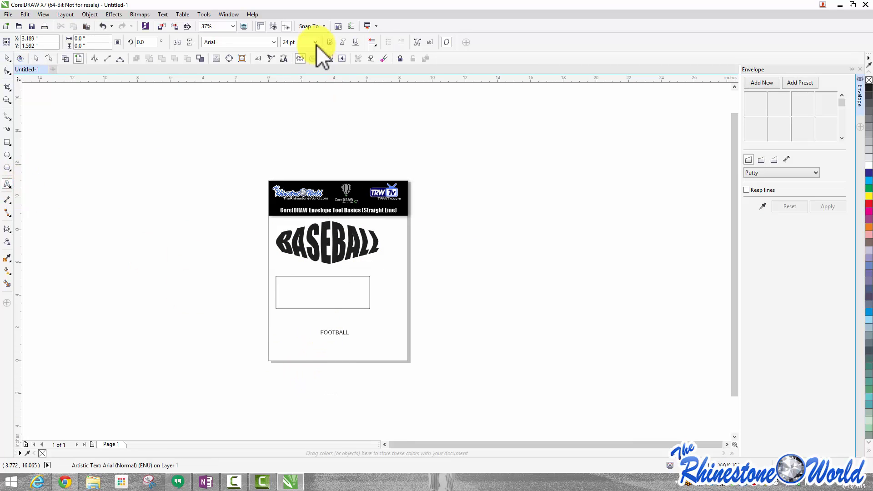
{"action": "left_click", "coordinate": [273, 42]}
{"action": "left_click", "coordinate": [235, 102]}
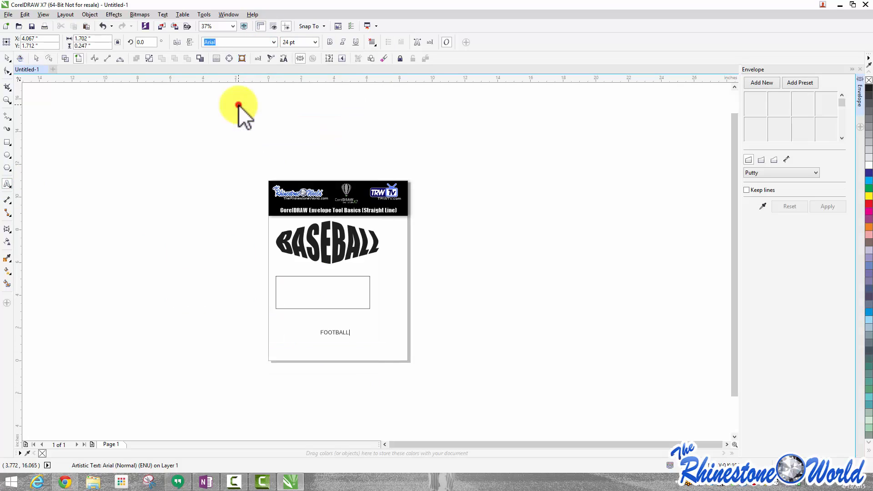
{"action": "left_click_drag", "start_coordinate": [351, 332], "coordinate": [319, 333]}
{"action": "left_click", "coordinate": [273, 42]}
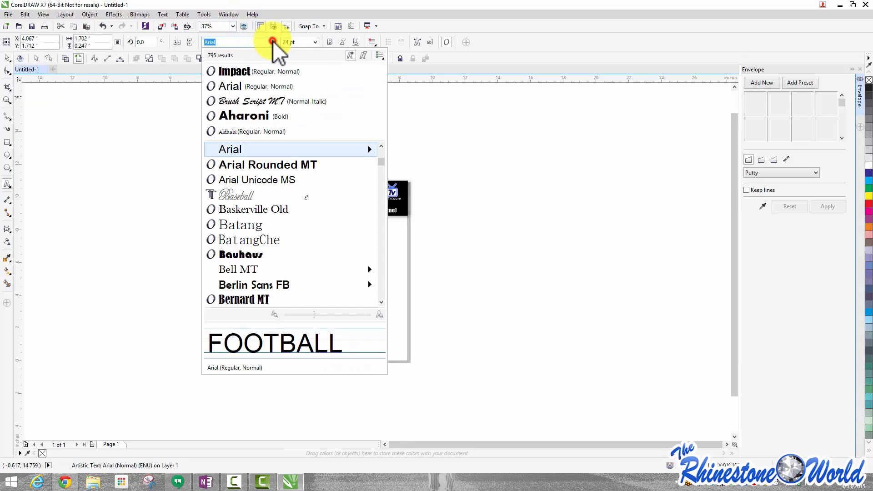
{"action": "left_click", "coordinate": [245, 71]}
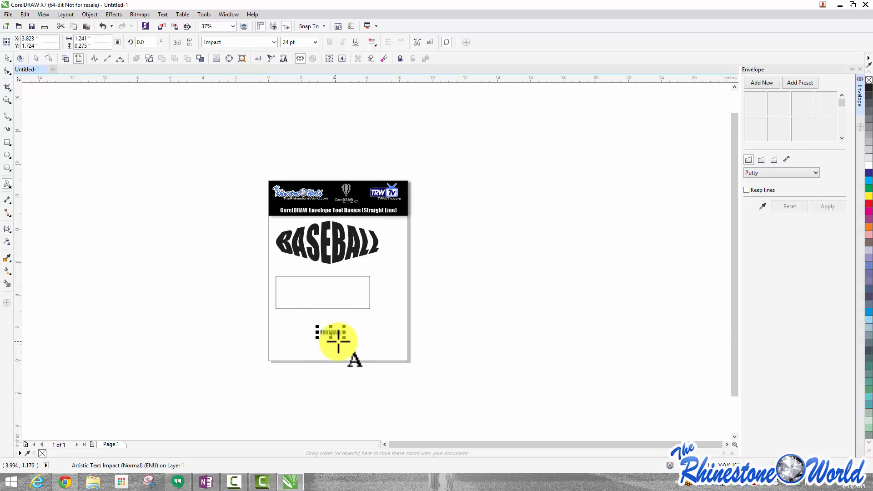
Scale FOOTBALL up to about 110 pt and move it just beneath the empty rectangle
{"action": "left_click_drag", "start_coordinate": [341, 335], "coordinate": [417, 385]}
{"action": "scroll", "coordinate": [376, 339], "scroll_direction": "up", "scroll_amount": 4}
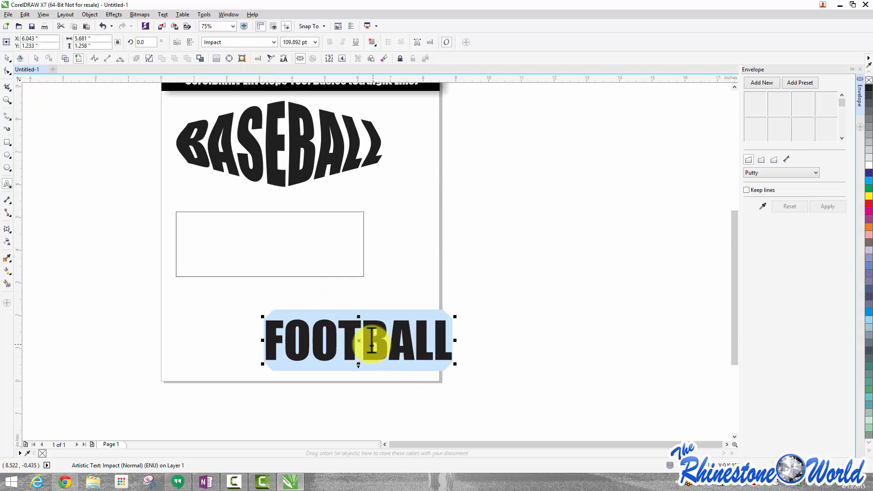
{"action": "left_click_drag", "start_coordinate": [355, 340], "coordinate": [302, 312]}
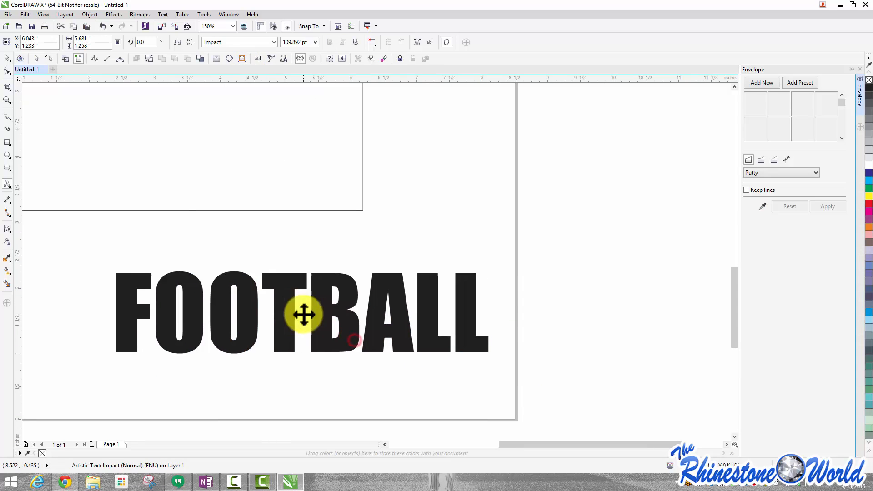
{"action": "left_click", "coordinate": [7, 58]}
{"action": "scroll", "coordinate": [286, 246], "scroll_direction": "down", "scroll_amount": 2}
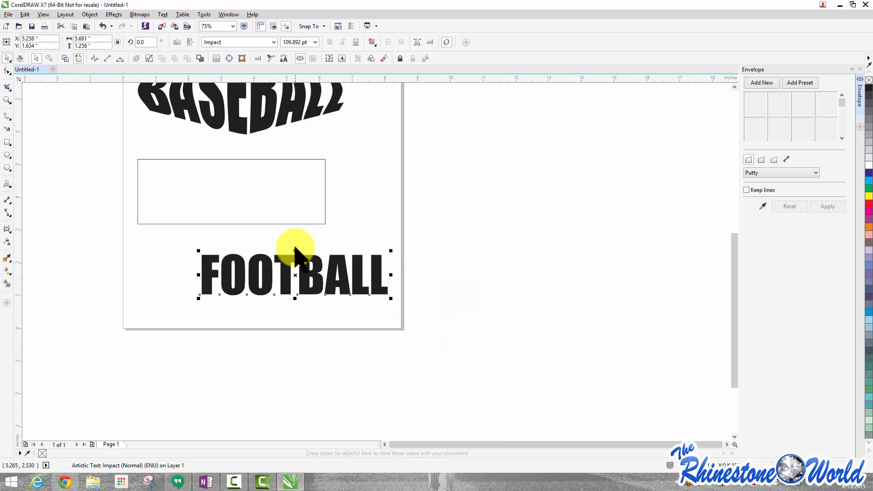
{"action": "scroll", "coordinate": [292, 247], "scroll_direction": "up", "scroll_amount": 2}
{"action": "left_click_drag", "start_coordinate": [306, 298], "coordinate": [311, 320]}
{"action": "scroll", "coordinate": [312, 320], "scroll_direction": "down", "scroll_amount": 2}
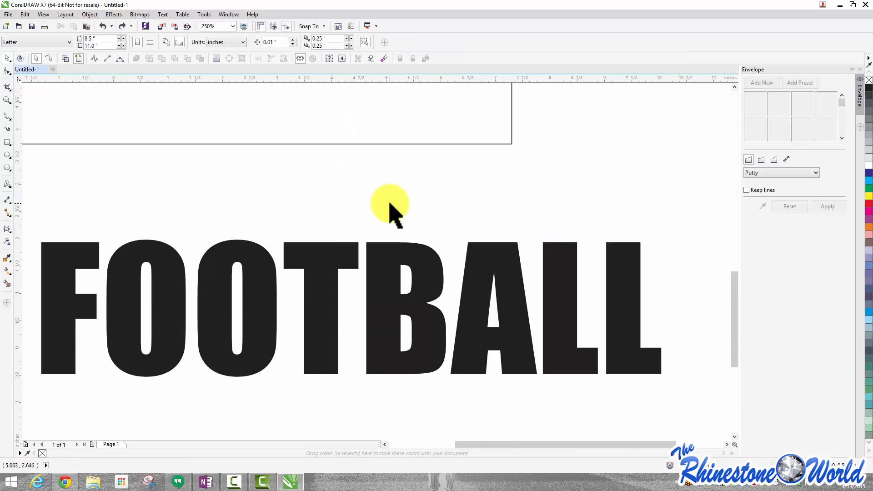
{"action": "scroll", "coordinate": [390, 205], "scroll_direction": "down", "scroll_amount": 1}
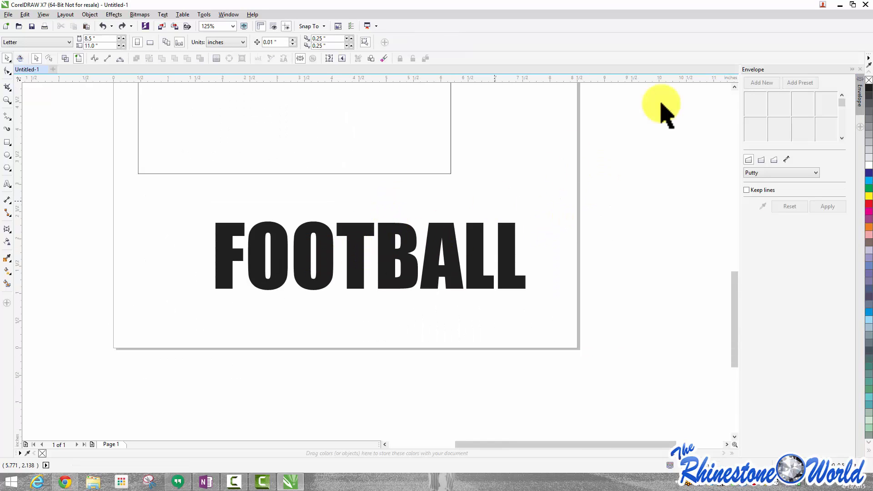
Add a new envelope to FOOTBALL and drag its top middle node up, mirroring the bottom node downward
{"action": "left_click", "coordinate": [503, 251]}
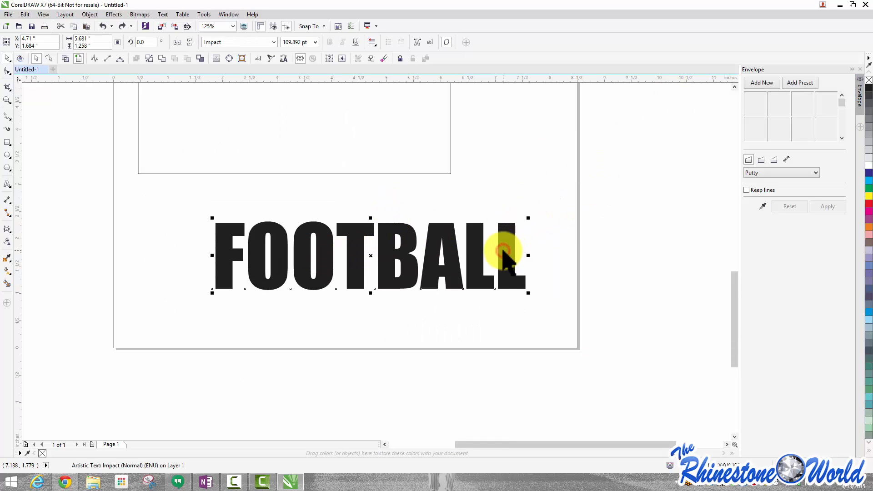
{"action": "left_click", "coordinate": [757, 83]}
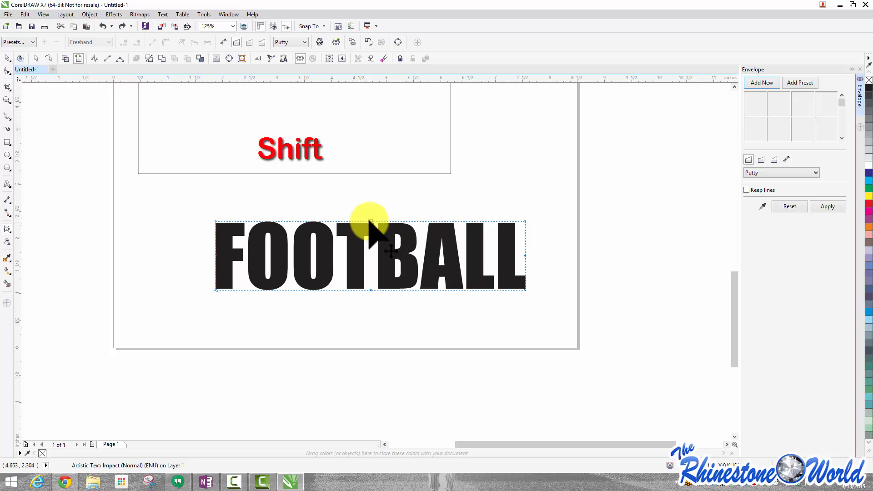
{"action": "left_click_drag", "start_coordinate": [371, 221], "coordinate": [371, 201]}
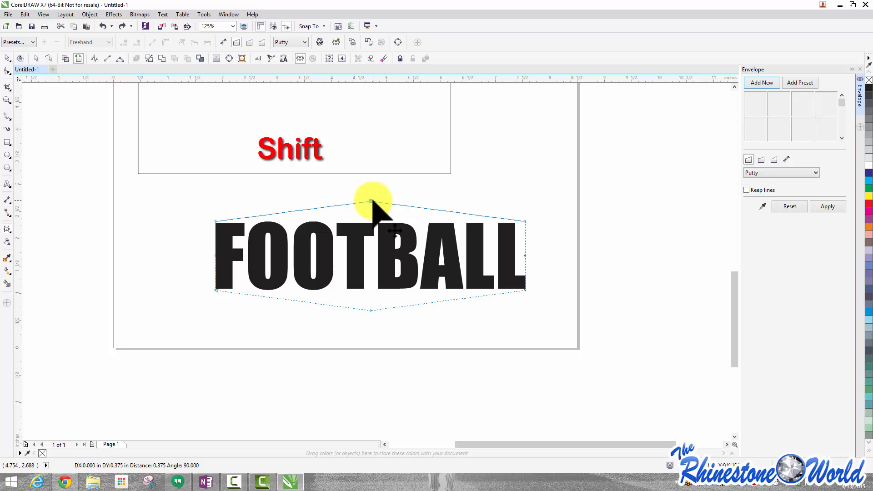
{"action": "left_click_drag", "start_coordinate": [372, 200], "coordinate": [376, 187]}
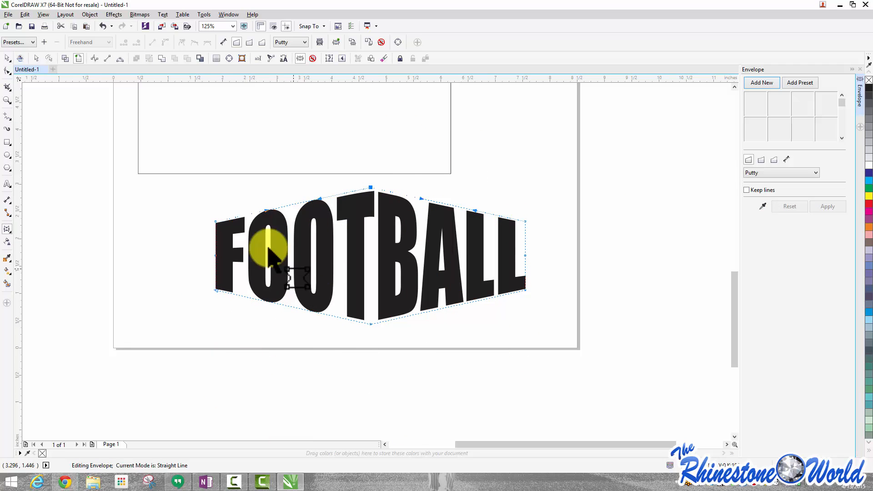
{"action": "left_click", "coordinate": [7, 59]}
{"action": "left_click", "coordinate": [121, 241]}
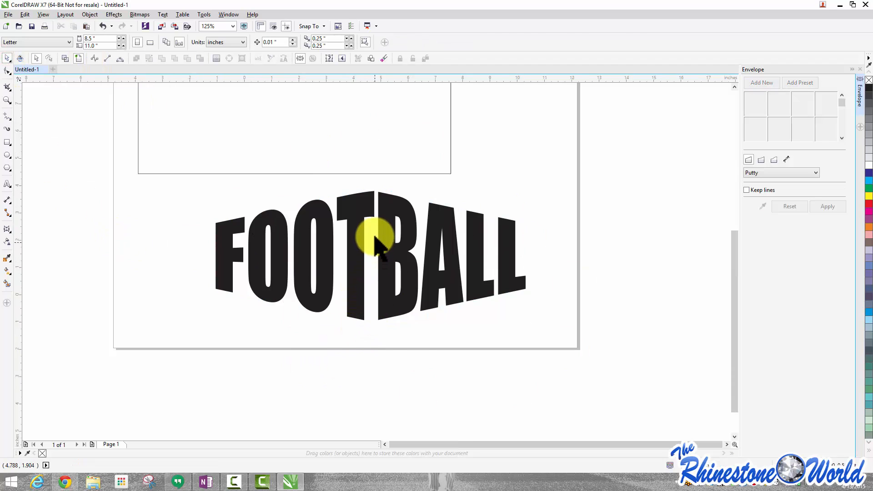
{"action": "scroll", "coordinate": [374, 241], "scroll_direction": "down", "scroll_amount": 1}
{"action": "scroll", "coordinate": [345, 231], "scroll_direction": "up", "scroll_amount": 1}
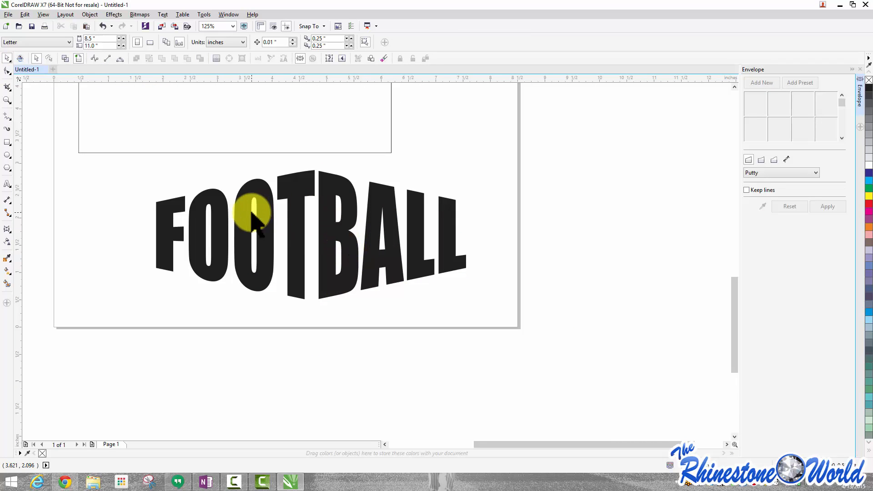
Undo FOOTBALL's last envelope, then add a new envelope and drag its bottom middle node down to bend FOOTBALL into a V shape
{"action": "key", "text": "ctrl+z"}
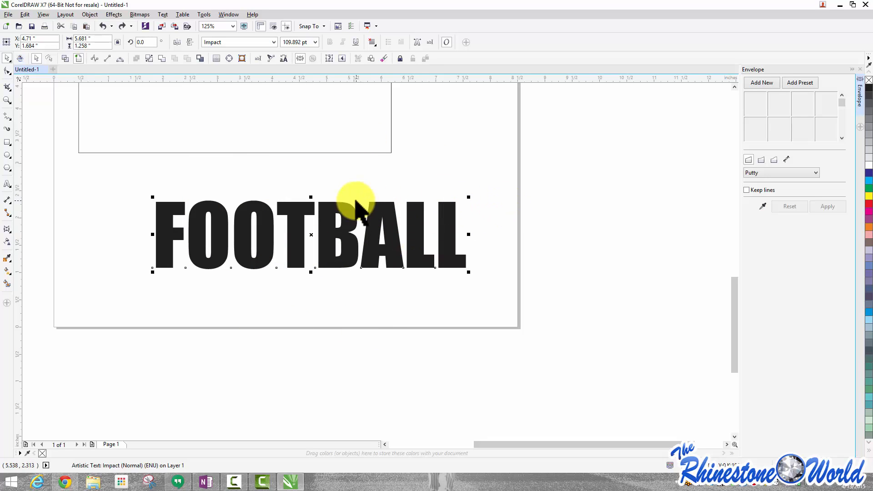
{"action": "key", "text": "ctrl"}
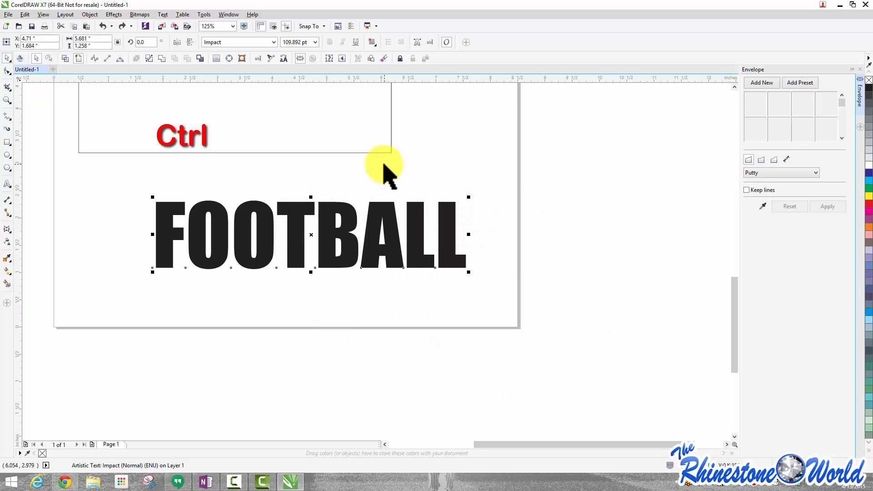
{"action": "left_click", "coordinate": [770, 82]}
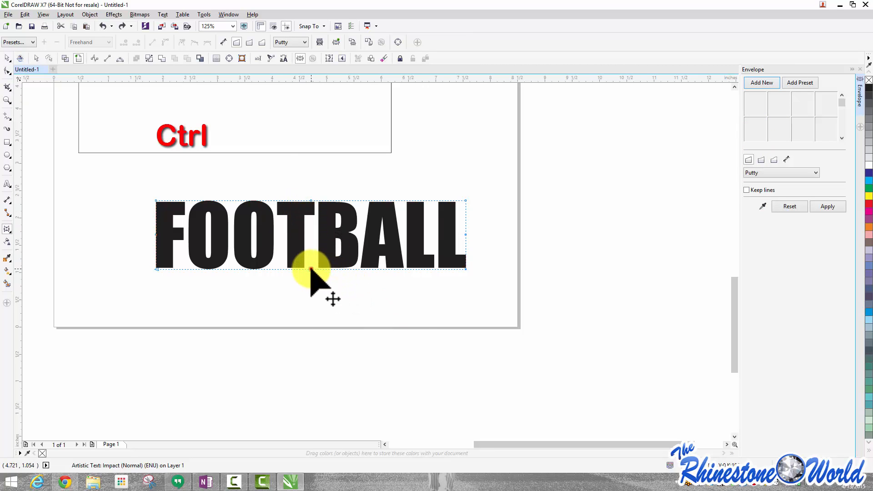
{"action": "left_click_drag", "start_coordinate": [310, 270], "coordinate": [310, 291]}
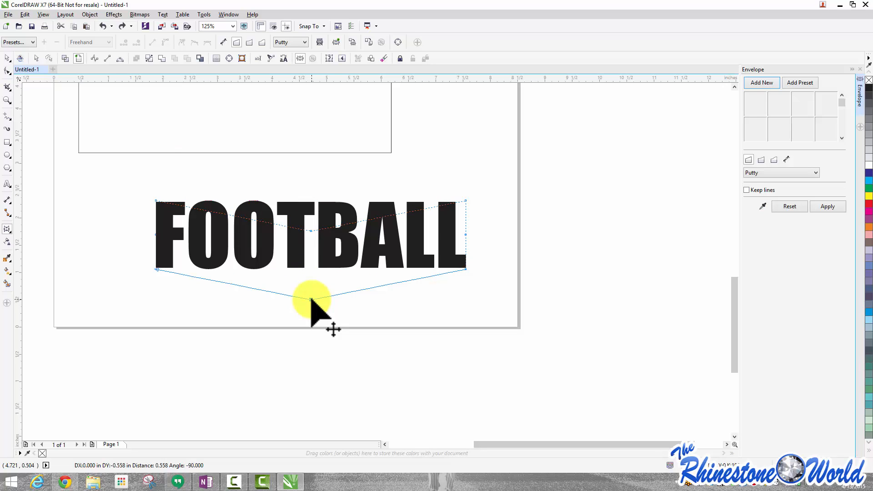
{"action": "mouse_move", "coordinate": [311, 299]}
{"action": "left_mouse_down"}
{"action": "mouse_move", "coordinate": [316, 219]}
{"action": "mouse_move", "coordinate": [318, 302]}
{"action": "left_mouse_up"}
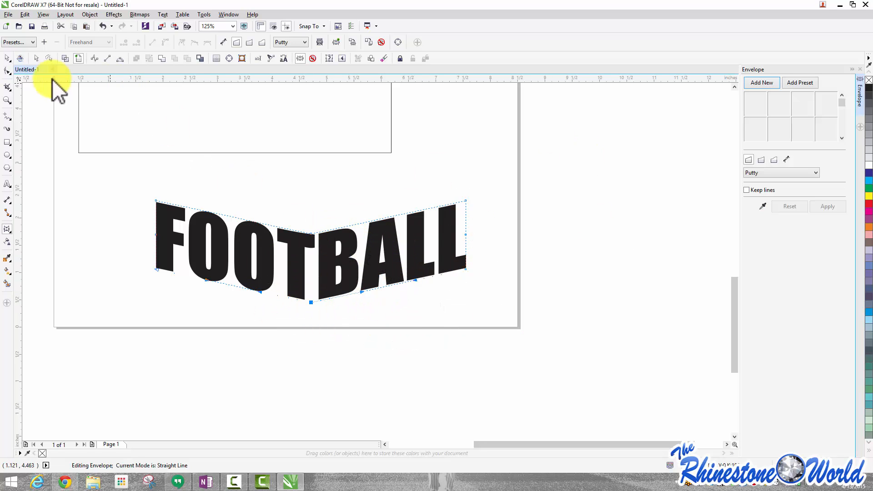
Delete the FOOTBALL and BASEBALL text from the page
{"action": "left_click", "coordinate": [7, 59]}
{"action": "left_click", "coordinate": [101, 251]}
{"action": "scroll", "coordinate": [142, 272], "scroll_direction": "down", "scroll_amount": 2}
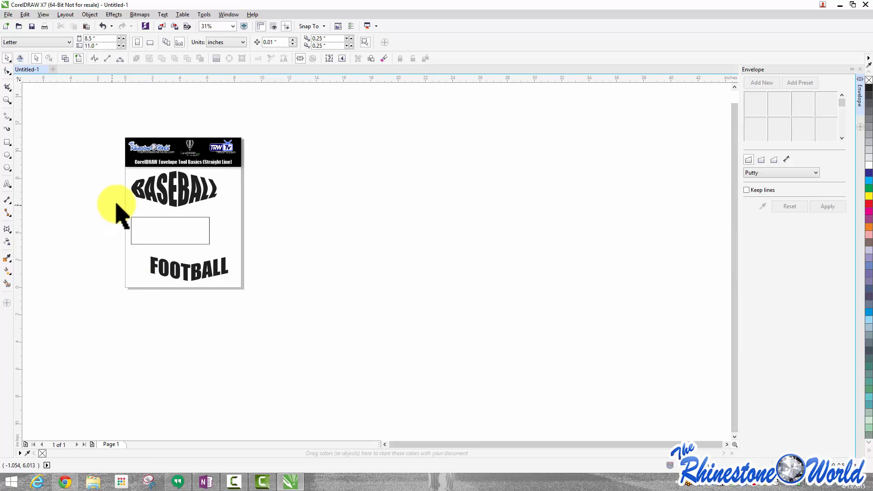
{"action": "scroll", "coordinate": [117, 204], "scroll_direction": "up", "scroll_amount": 1}
{"action": "left_click", "coordinate": [274, 342]}
{"action": "key", "text": "Delete"}
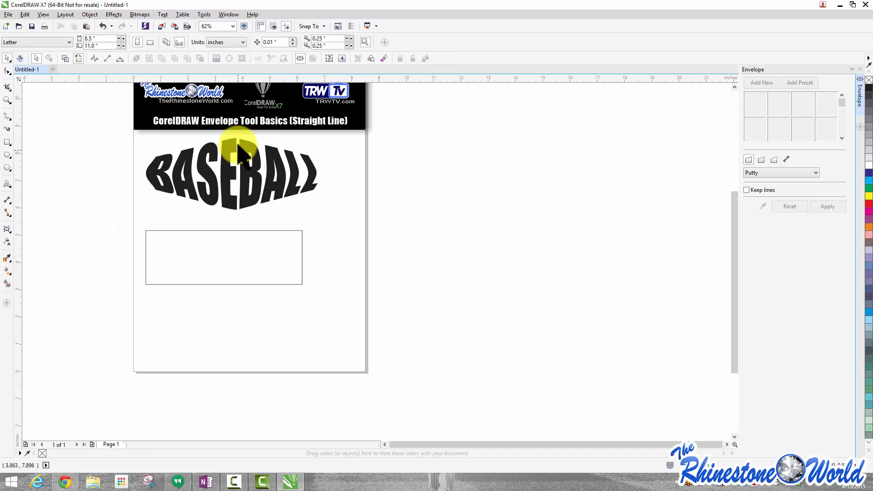
{"action": "left_click", "coordinate": [241, 162]}
{"action": "key", "text": "Delete"}
Add the artistic text ENVELOPE above the rectangle and enlarge it to about 76 pt
{"action": "left_click", "coordinate": [7, 184]}
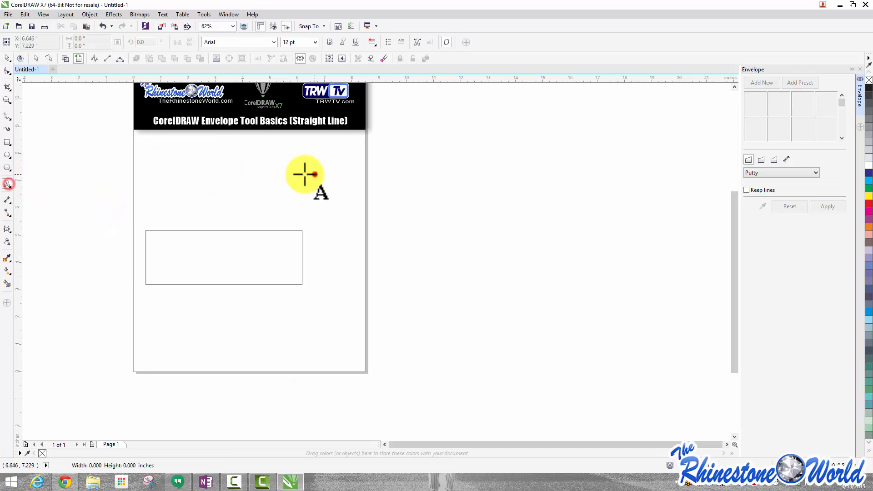
{"action": "left_click", "coordinate": [316, 174]}
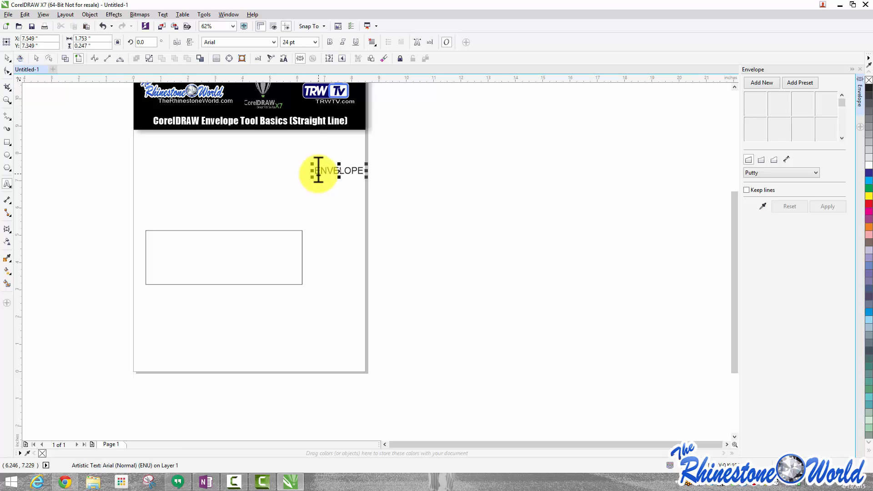
{"action": "left_click_drag", "start_coordinate": [311, 179], "coordinate": [209, 191]}
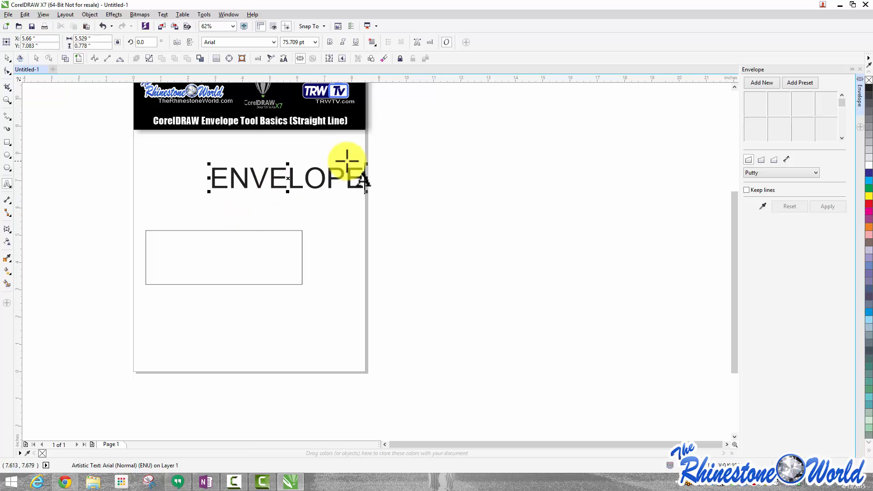
Change the font of ENVELOPE to Impact
{"action": "left_click", "coordinate": [274, 41]}
{"action": "left_click", "coordinate": [230, 68]}
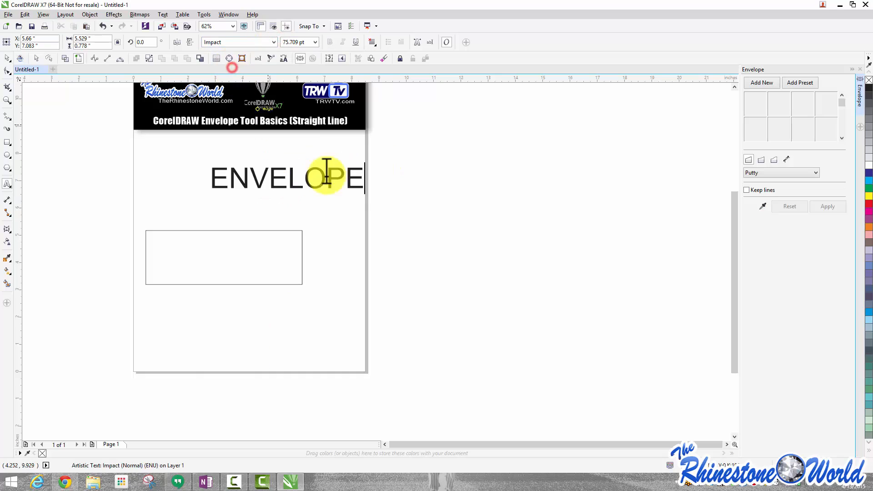
{"action": "left_click_drag", "start_coordinate": [362, 178], "coordinate": [210, 177]}
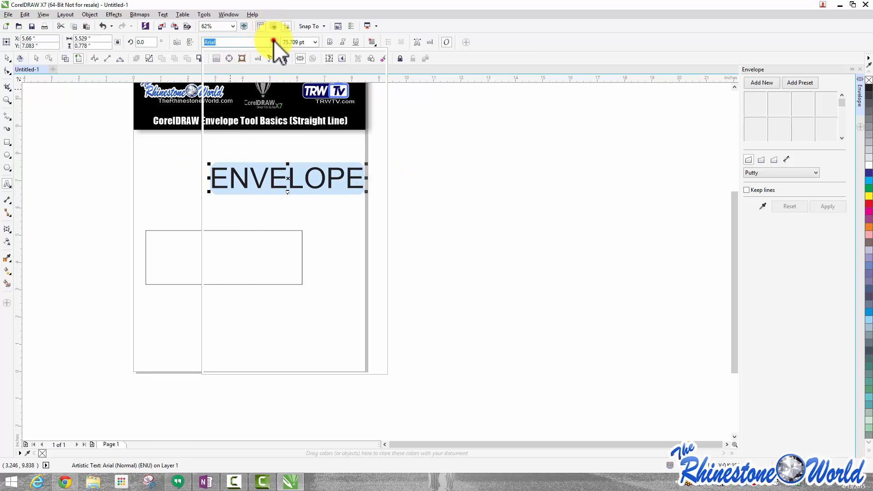
{"action": "left_click", "coordinate": [274, 41]}
{"action": "left_click", "coordinate": [231, 69]}
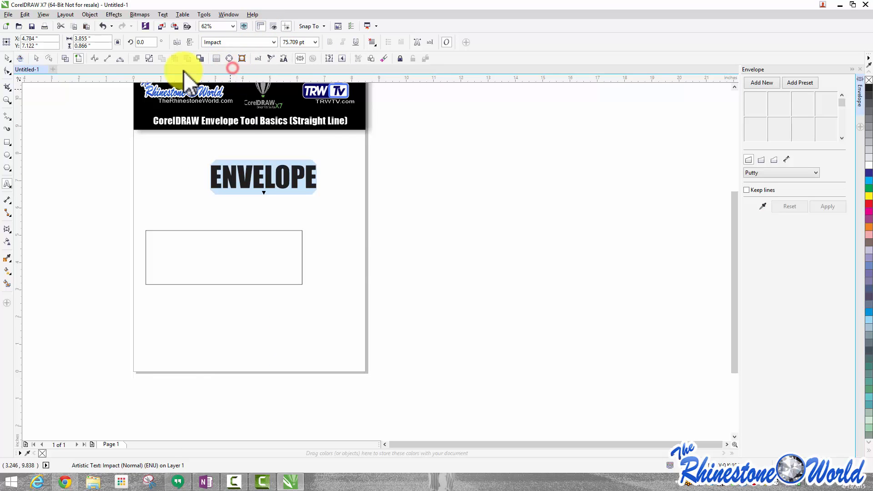
Scale ENVELOPE up to about 135 pt and shift it to the right
{"action": "left_click", "coordinate": [5, 57]}
{"action": "left_click_drag", "start_coordinate": [208, 194], "coordinate": [123, 218]}
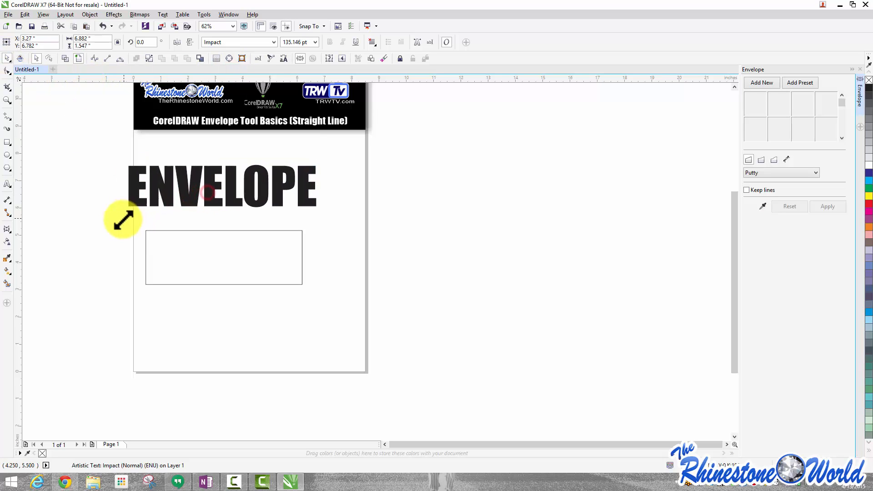
{"action": "left_click_drag", "start_coordinate": [185, 189], "coordinate": [219, 190]}
Enlarge the empty rectangle to about 119.5% of its size
{"action": "left_click_drag", "start_coordinate": [208, 251], "coordinate": [257, 282]}
{"action": "scroll", "coordinate": [280, 280], "scroll_direction": "up", "scroll_amount": 1}
{"action": "scroll", "coordinate": [257, 282], "scroll_direction": "down", "scroll_amount": 1}
{"action": "scroll", "coordinate": [257, 281], "scroll_direction": "up", "scroll_amount": 1}
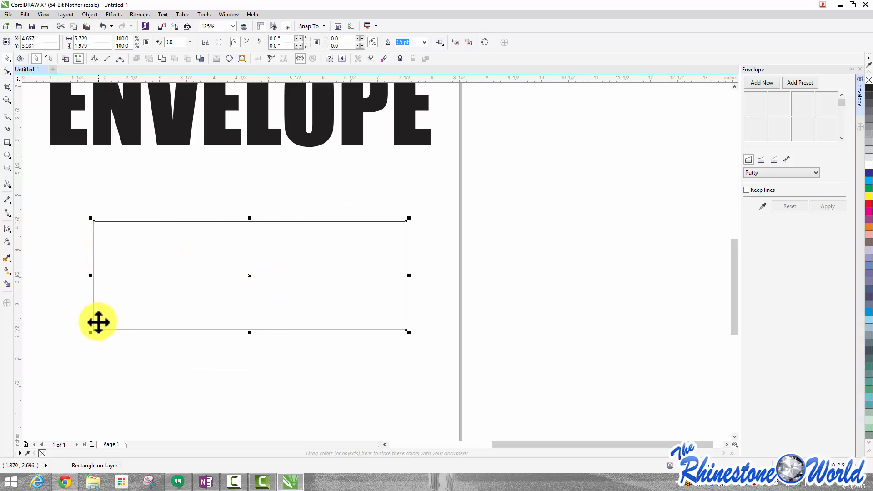
{"action": "left_click_drag", "start_coordinate": [91, 334], "coordinate": [86, 352]}
{"action": "scroll", "coordinate": [154, 323], "scroll_direction": "down", "scroll_amount": 2}
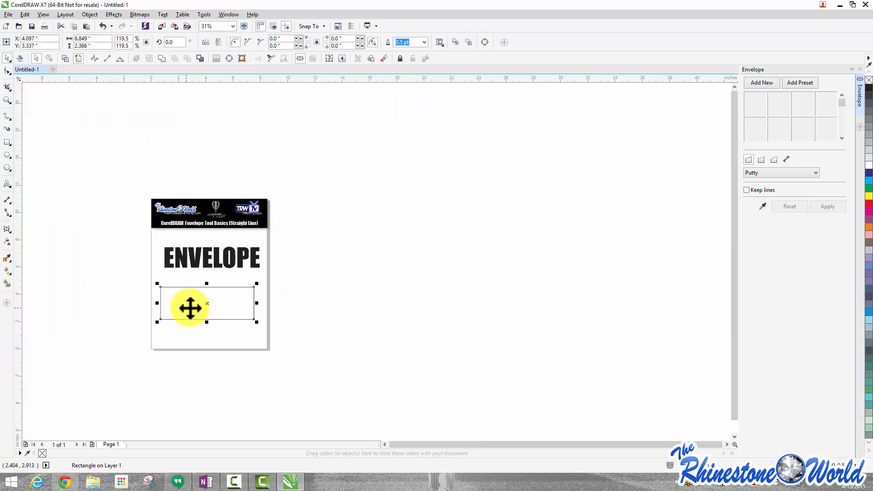
{"action": "scroll", "coordinate": [186, 315], "scroll_direction": "up", "scroll_amount": 1}
Add a new envelope to the rectangle and drag its top middle node down into a curved dip
{"action": "left_click", "coordinate": [762, 83]}
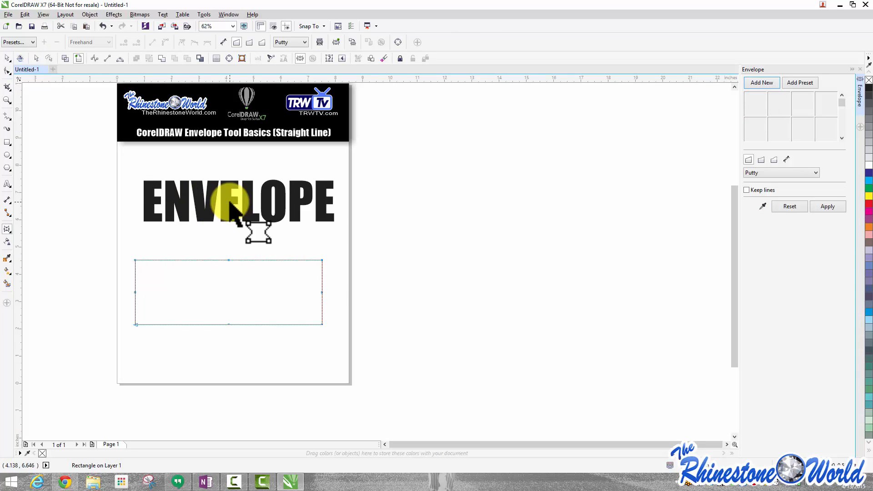
{"action": "scroll", "coordinate": [218, 271], "scroll_direction": "up", "scroll_amount": 1}
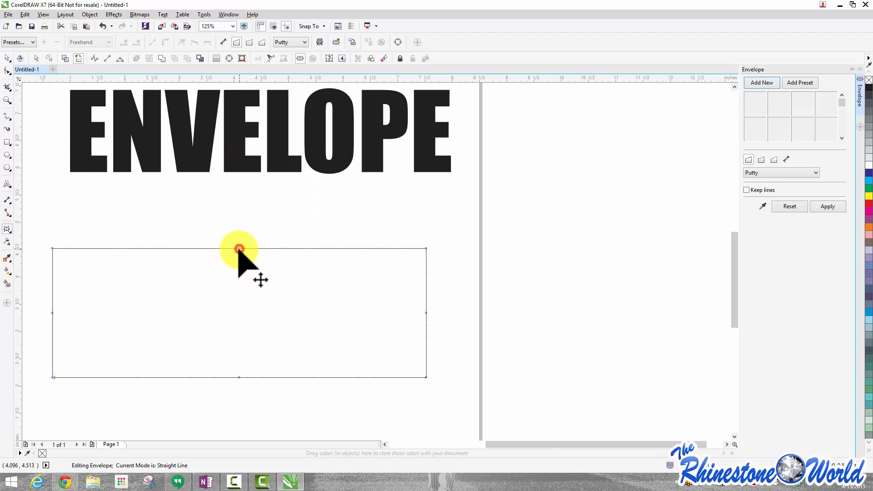
{"action": "left_click_drag", "start_coordinate": [239, 249], "coordinate": [239, 293]}
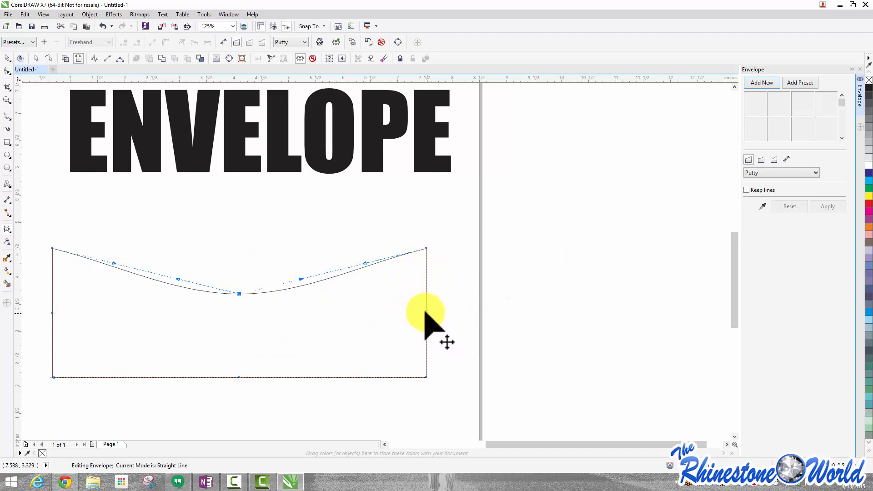
{"action": "left_click_drag", "start_coordinate": [239, 293], "coordinate": [239, 313]}
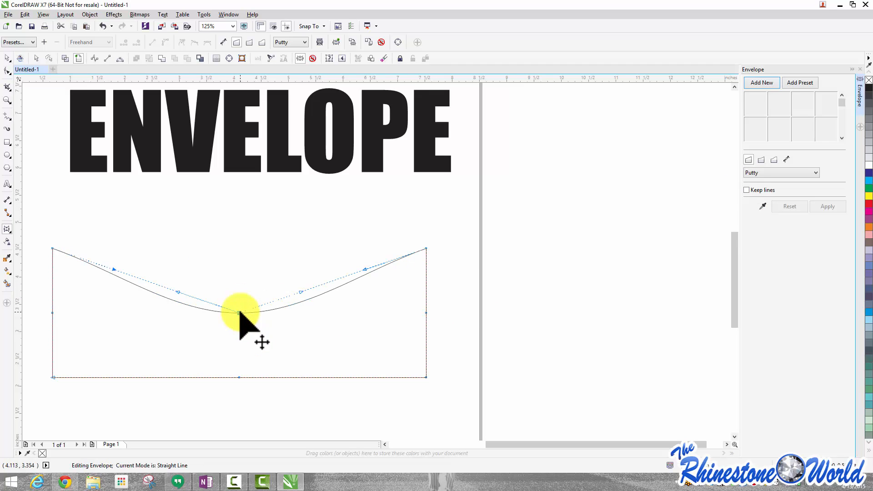
{"action": "left_click", "coordinate": [8, 59]}
{"action": "left_click", "coordinate": [232, 270]}
Shrink ENVELOPE to about 17 pt and move it above the left part of the rectangle
{"action": "scroll", "coordinate": [237, 271], "scroll_direction": "down", "scroll_amount": 2}
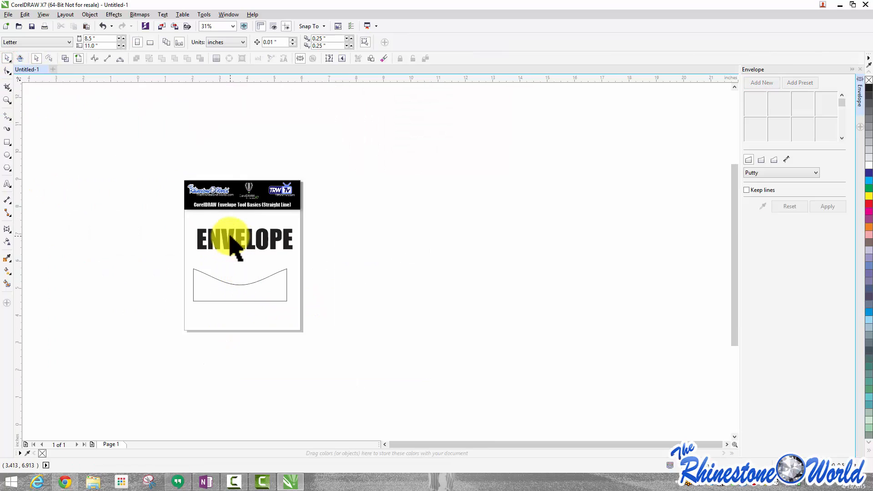
{"action": "scroll", "coordinate": [230, 236], "scroll_direction": "up", "scroll_amount": 1}
{"action": "left_click_drag", "start_coordinate": [229, 237], "coordinate": [218, 253]}
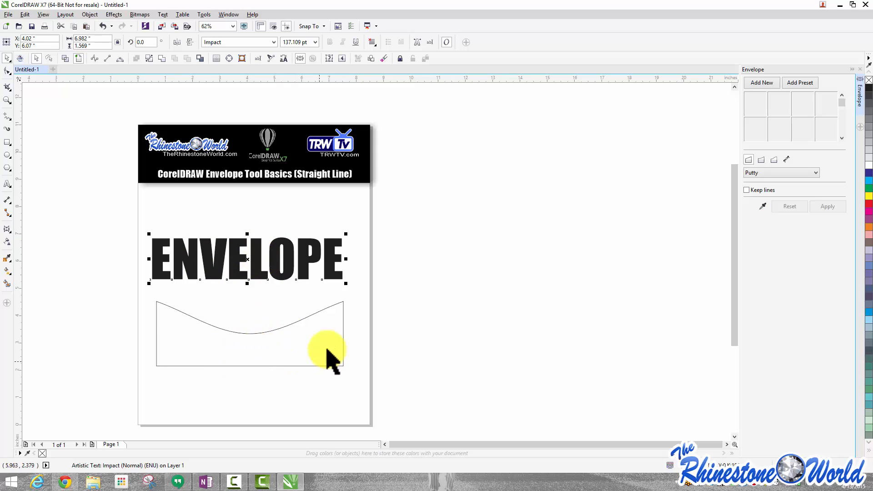
{"action": "left_click", "coordinate": [356, 330]}
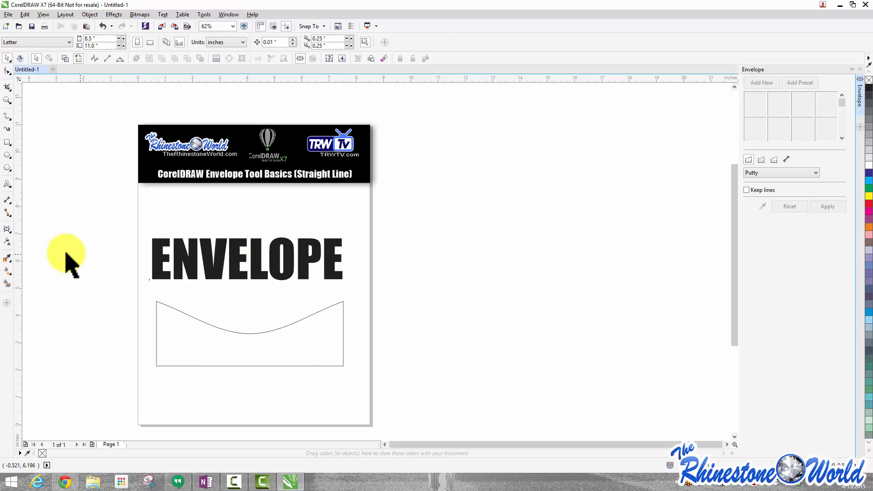
{"action": "left_click", "coordinate": [232, 258]}
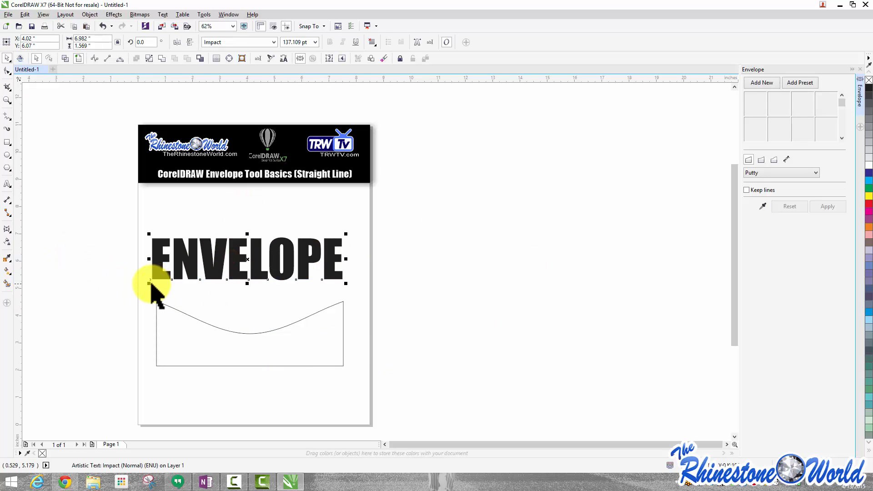
{"action": "left_click_drag", "start_coordinate": [149, 283], "coordinate": [289, 244]}
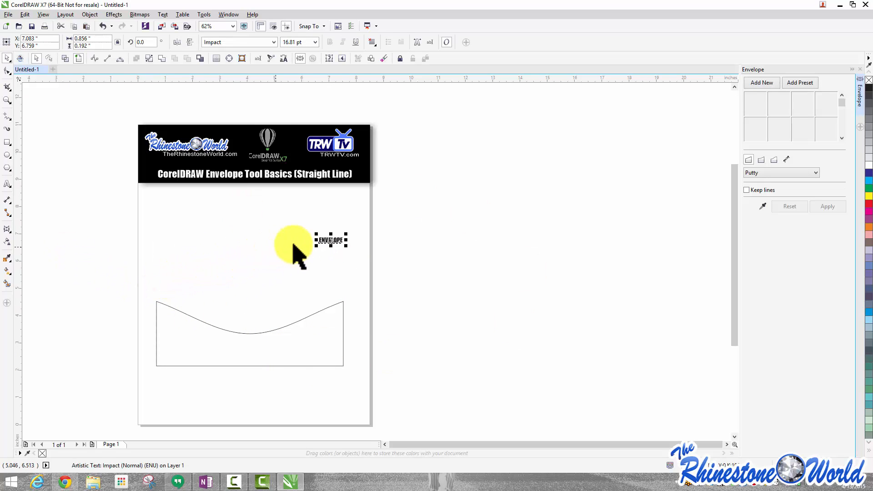
{"action": "scroll", "coordinate": [331, 234], "scroll_direction": "up", "scroll_amount": 2}
{"action": "left_click_drag", "start_coordinate": [217, 257], "coordinate": [125, 255]}
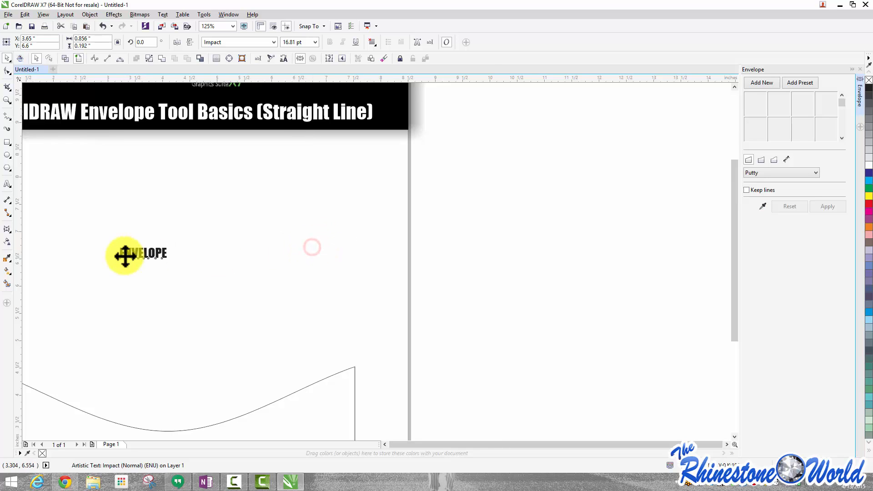
Move the curved rectangle up slightly beneath the text
{"action": "scroll", "coordinate": [125, 255], "scroll_direction": "down", "scroll_amount": 2}
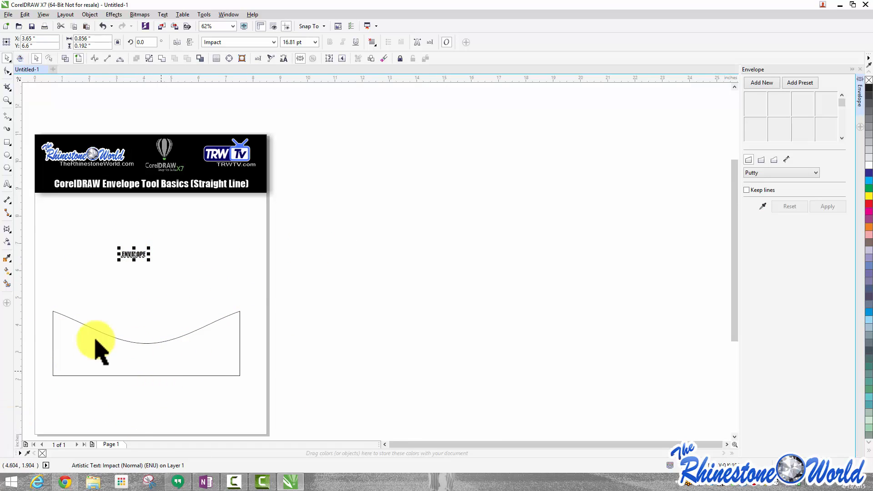
{"action": "left_click_drag", "start_coordinate": [117, 376], "coordinate": [124, 351]}
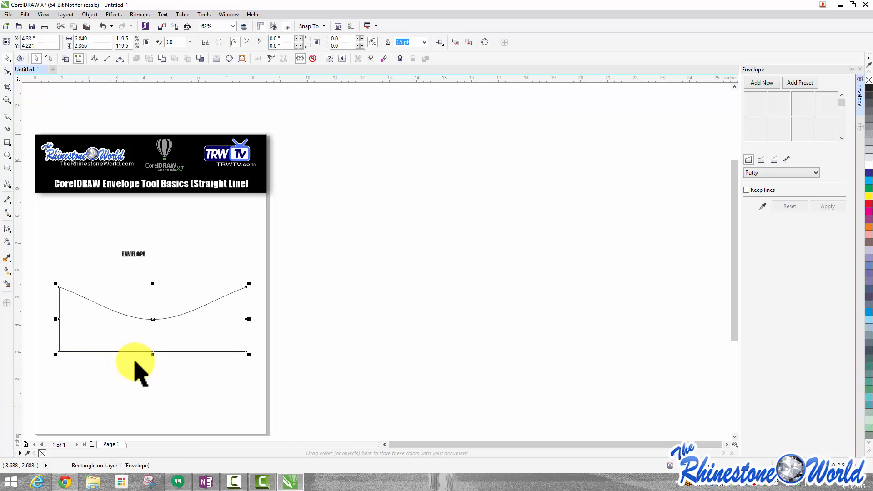
{"action": "left_click", "coordinate": [111, 386]}
Copy the rectangle's envelope shape onto the ENVELOPE text and apply it
{"action": "left_click", "coordinate": [142, 250]}
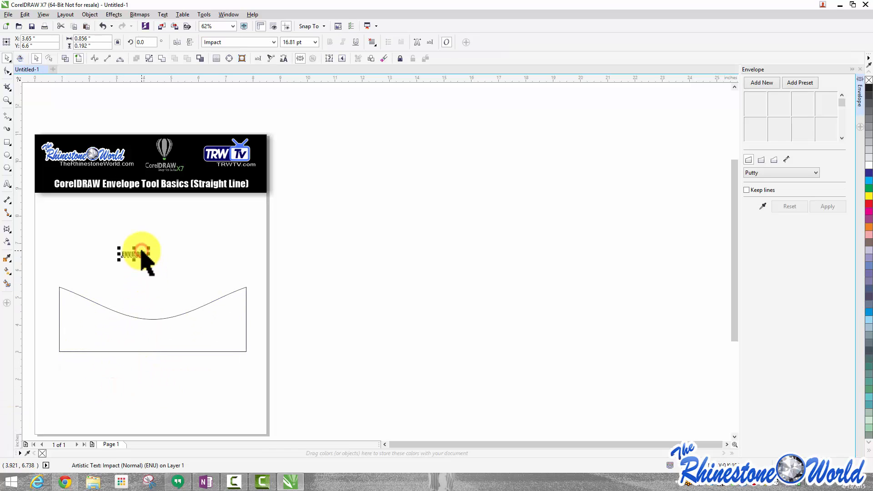
{"action": "left_click", "coordinate": [763, 207]}
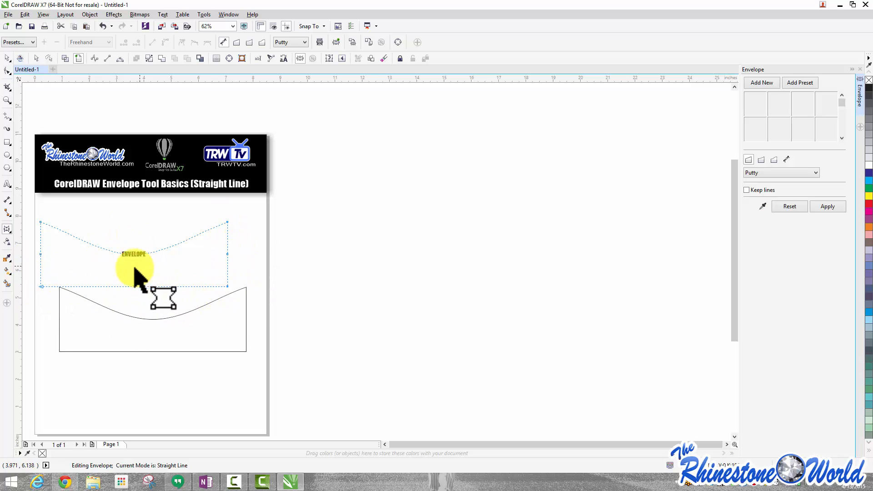
{"action": "left_click", "coordinate": [835, 205]}
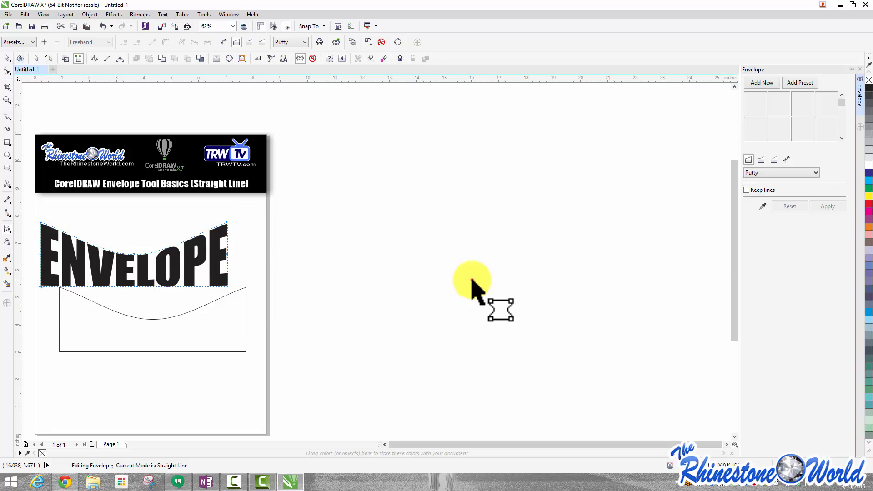
Move the enveloped ENVELOPE text to the right, centred above the rectangle
{"action": "scroll", "coordinate": [114, 284], "scroll_direction": "up", "scroll_amount": 2}
{"action": "scroll", "coordinate": [124, 272], "scroll_direction": "down", "scroll_amount": 2}
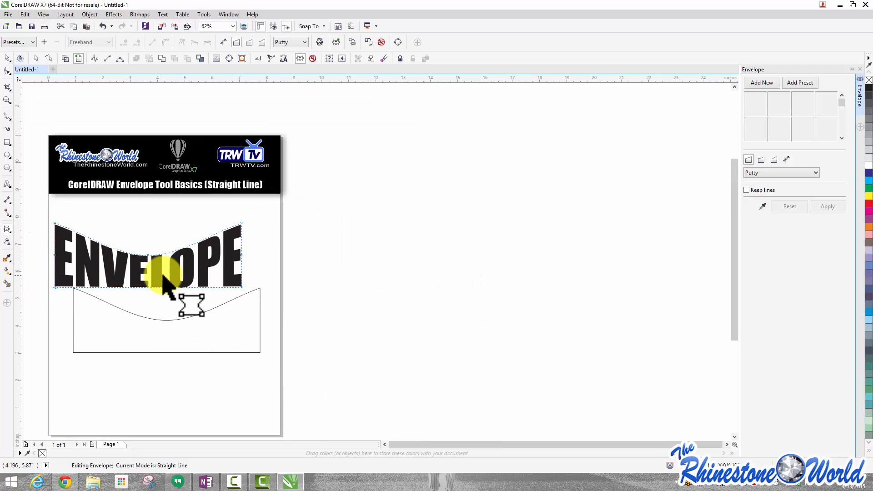
{"action": "left_click", "coordinate": [7, 58]}
{"action": "left_click_drag", "start_coordinate": [92, 286], "coordinate": [120, 274]}
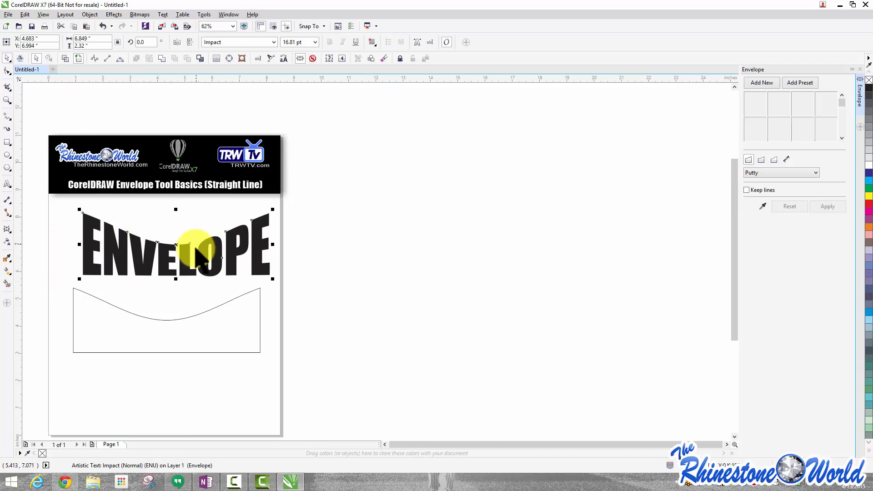